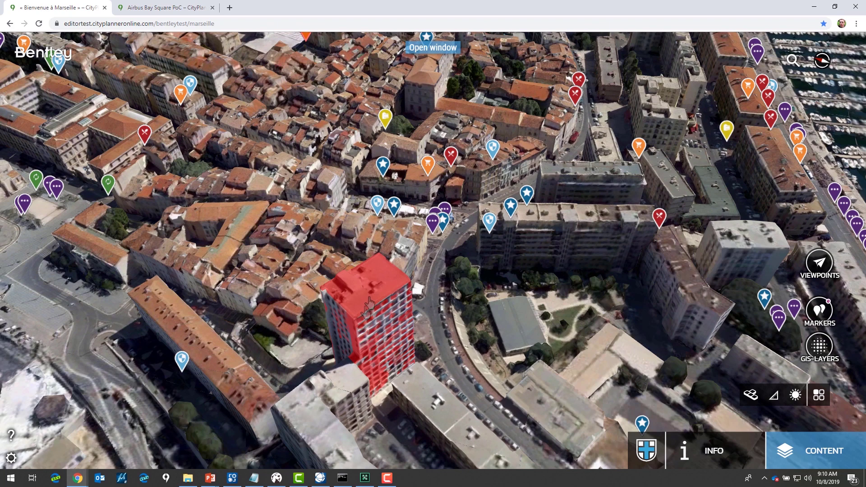
- Show the Building Information panel for the red Marseille building
click(369, 303)
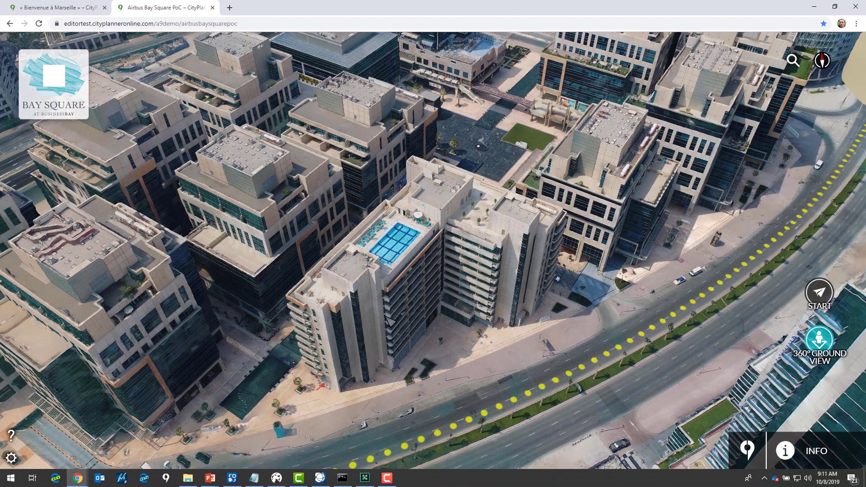
- Fly into the Open window volume and show the apartment unit's attributes in Bay Square
click(389, 293)
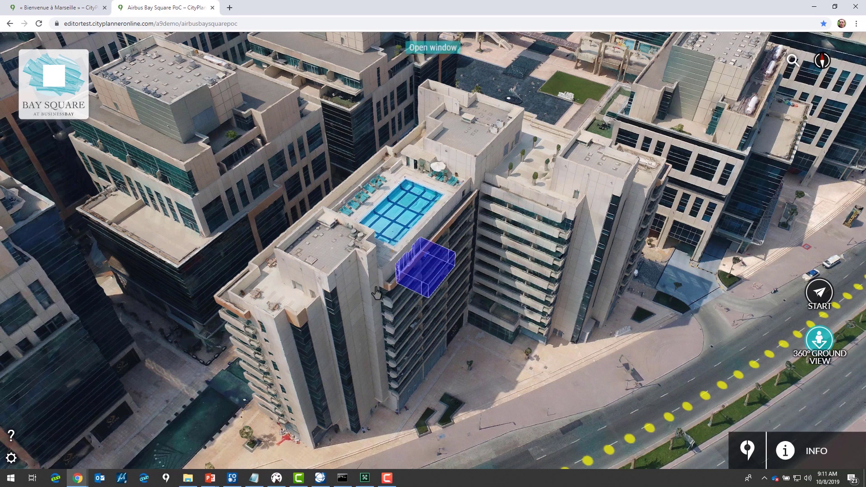
click(401, 297)
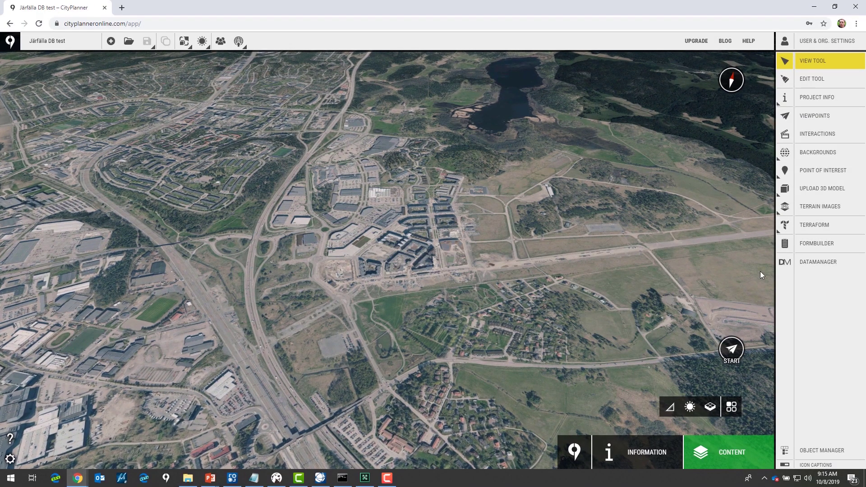
- Create an editable CityDB Features source 'Buildings DB' connecting to the jarfalla_191002 Postgres database
click(811, 262)
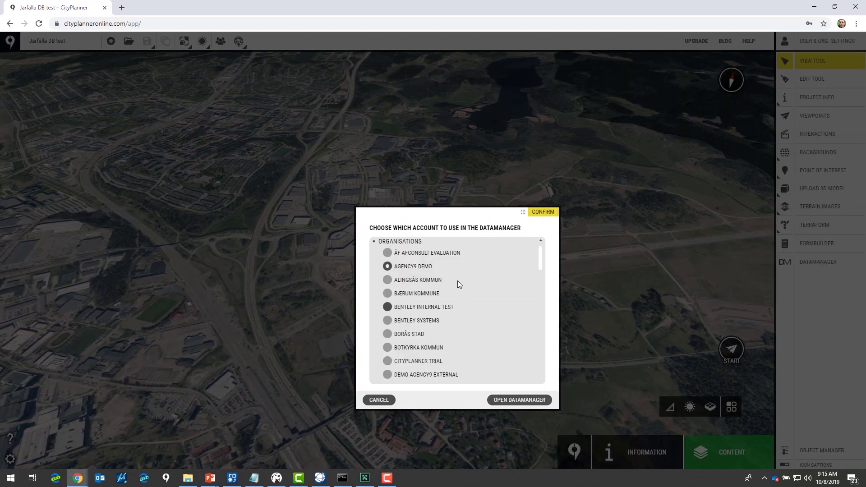
click(506, 399)
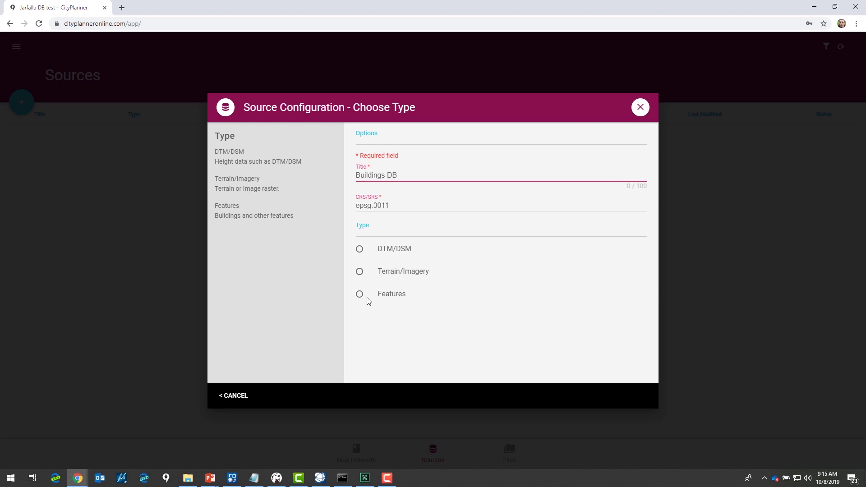
click(359, 298)
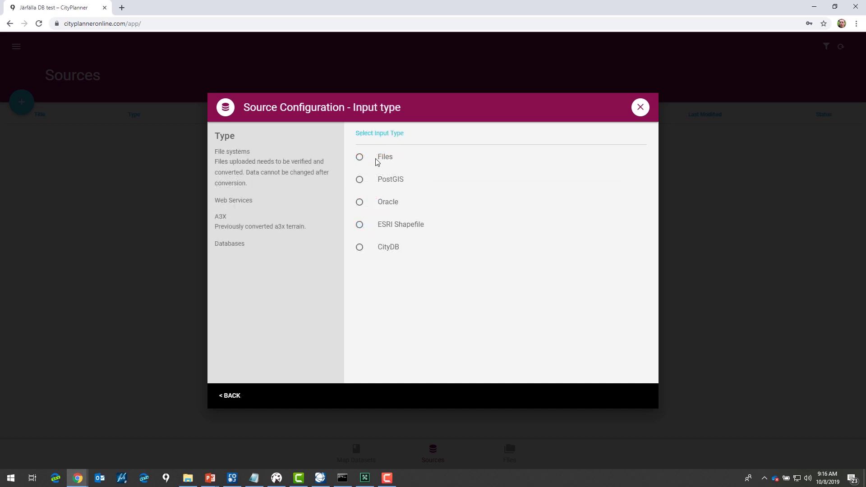
click(360, 248)
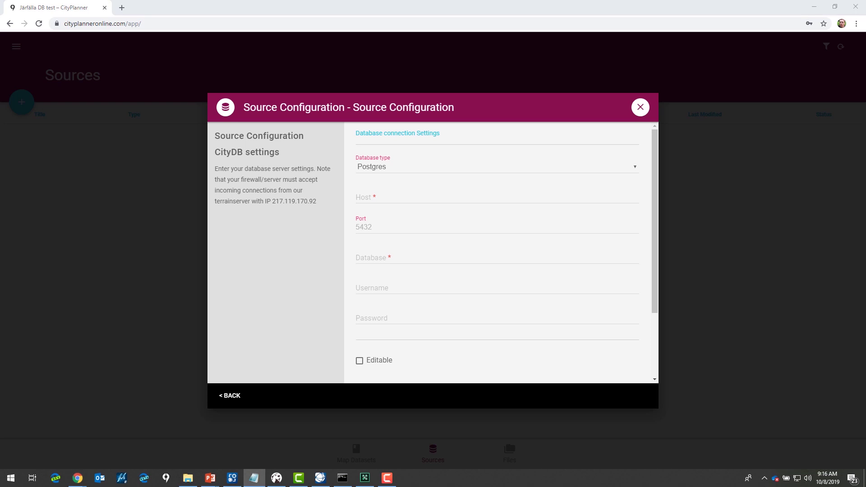
click(582, 285)
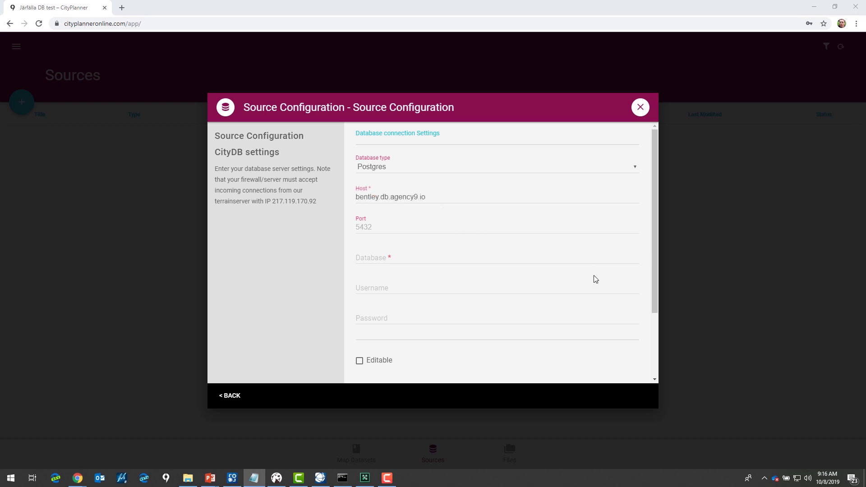
click(389, 228)
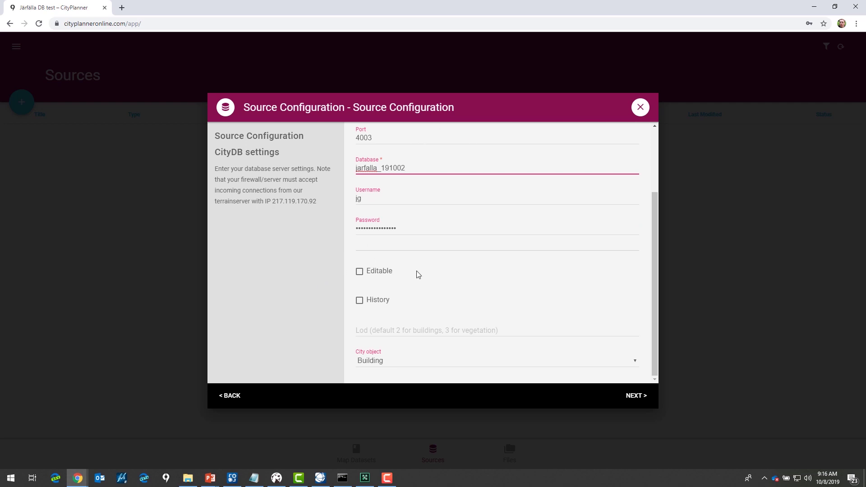
click(356, 272)
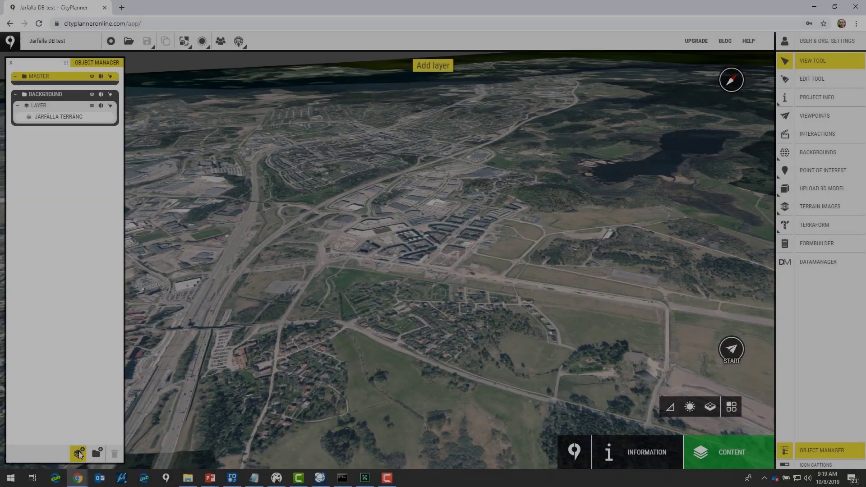
- Add the Buildings and Trees layers and bring up the Trees layer properties
click(79, 453)
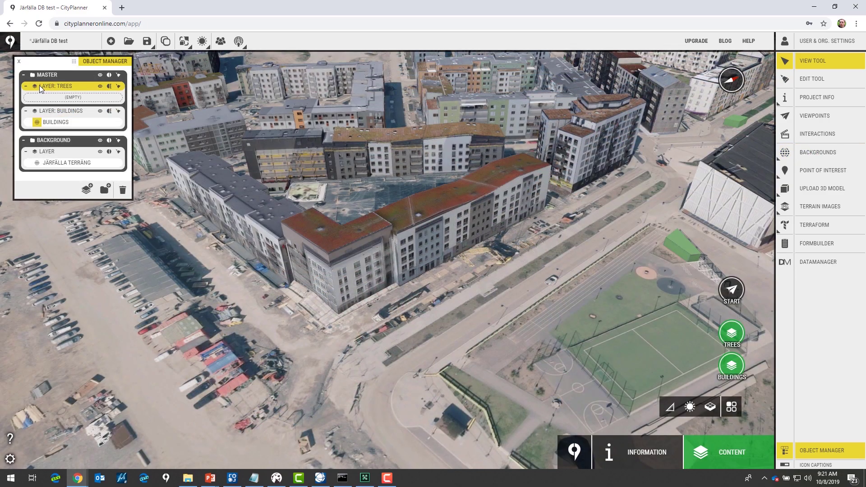
click(40, 86)
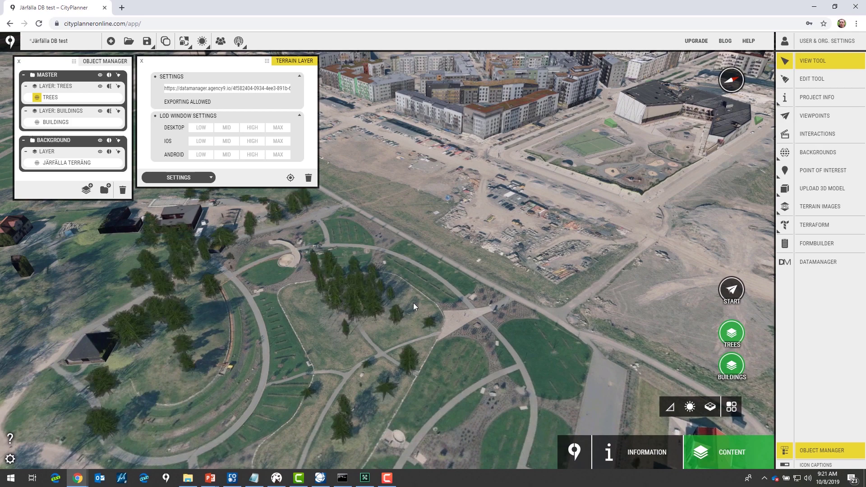
- Orbit, rotate and zoom the view over the new trees toward the construction yard
drag(402, 310, 372, 324)
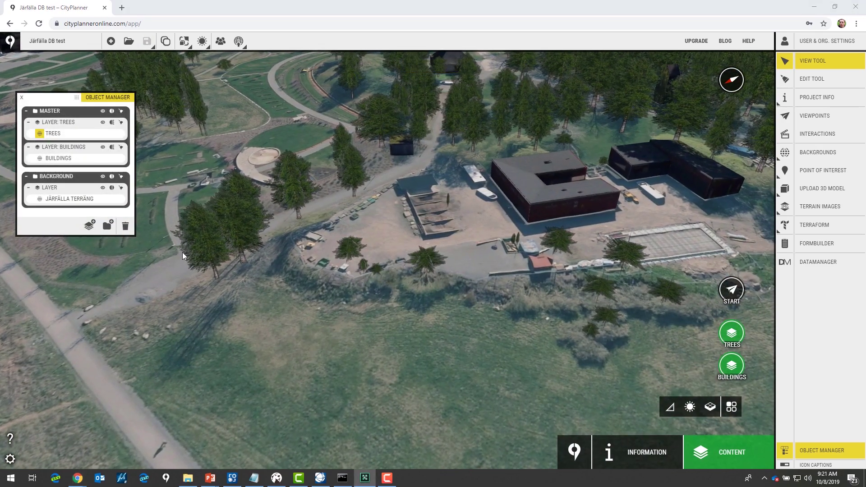
drag(209, 273, 381, 310)
right_drag(384, 356, 358, 355)
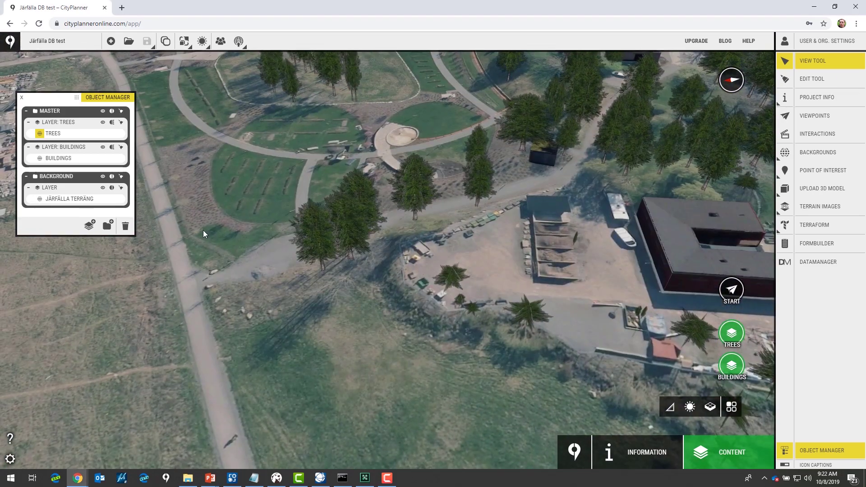
right_drag(250, 318, 264, 318)
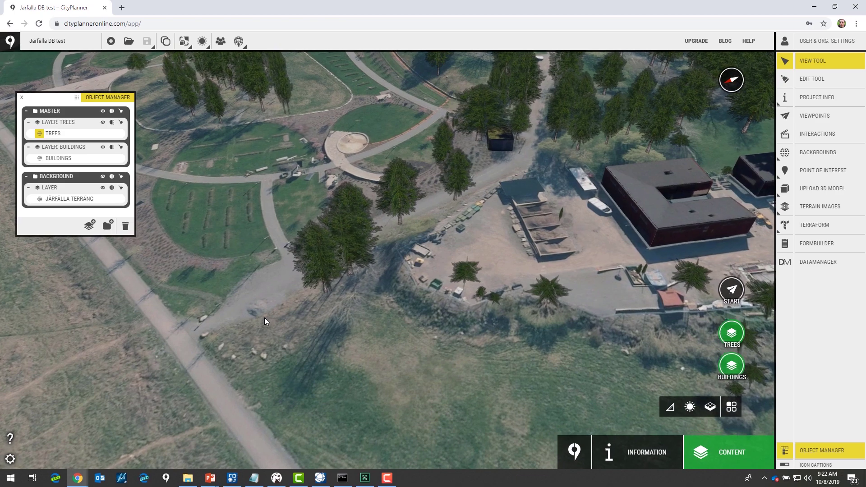
scroll(451, 343, up, 5)
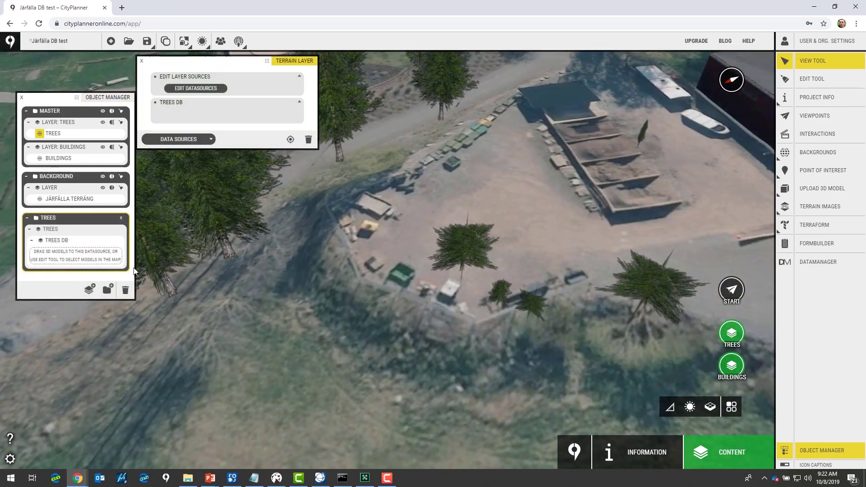
- Check the TREES layer in the Trees folder and switch to the Edit Tool
click(49, 229)
click(69, 263)
click(830, 91)
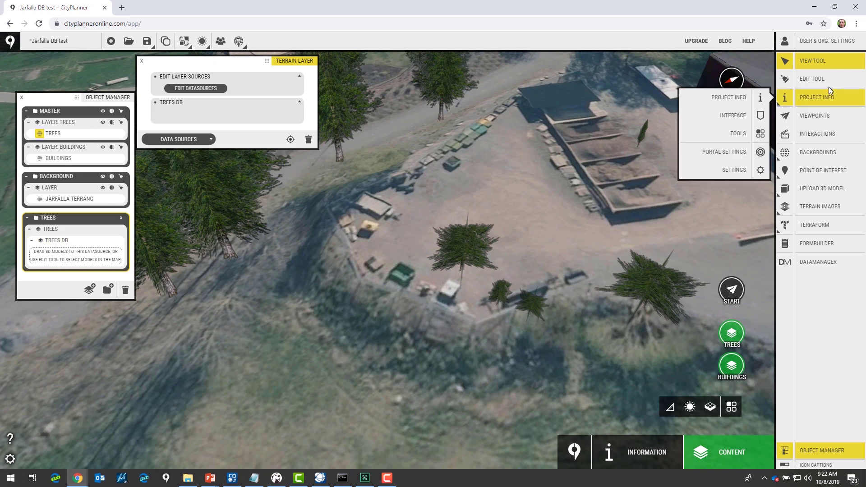
click(828, 83)
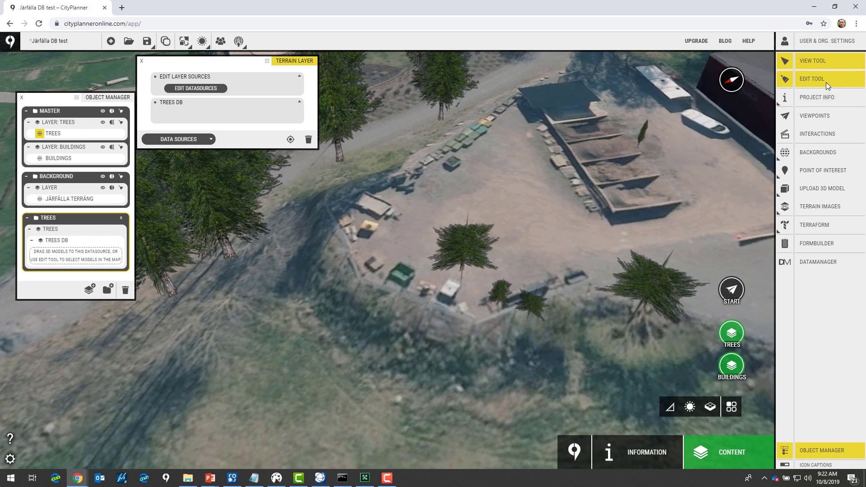
- Move a construction-yard tree onto the grassy slope and rotate it around its base
click(464, 256)
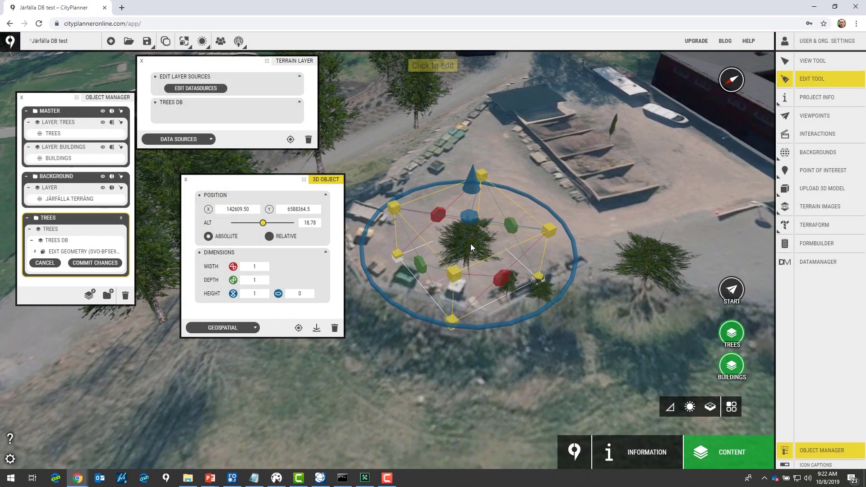
drag(470, 244, 422, 356)
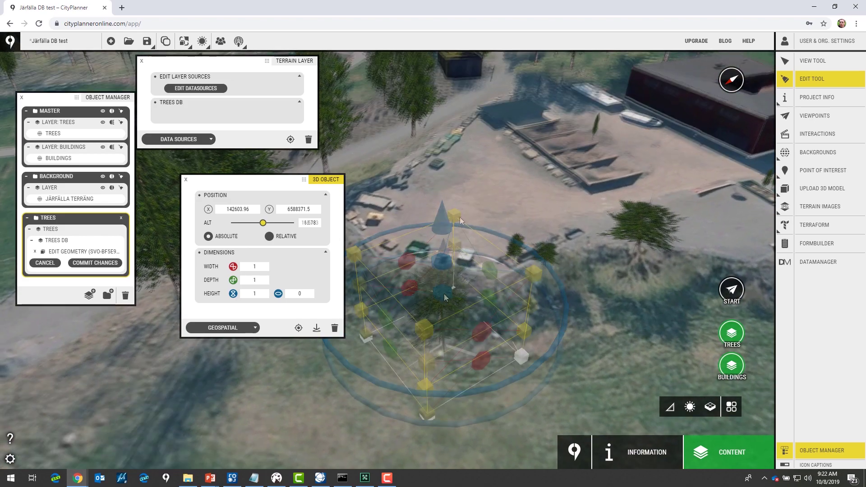
drag(444, 293, 437, 221)
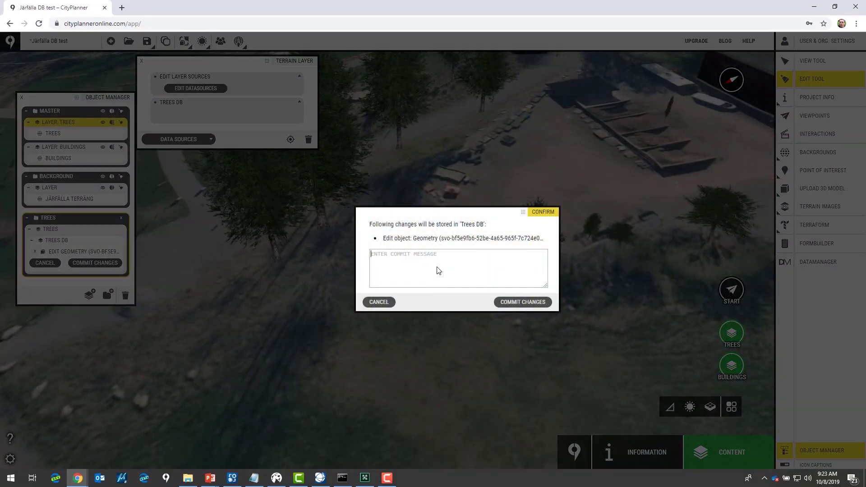
- Commit the tree edit to Trees DB with message 'position + x-rad', then pick a building to edit
text(position + x-rad)
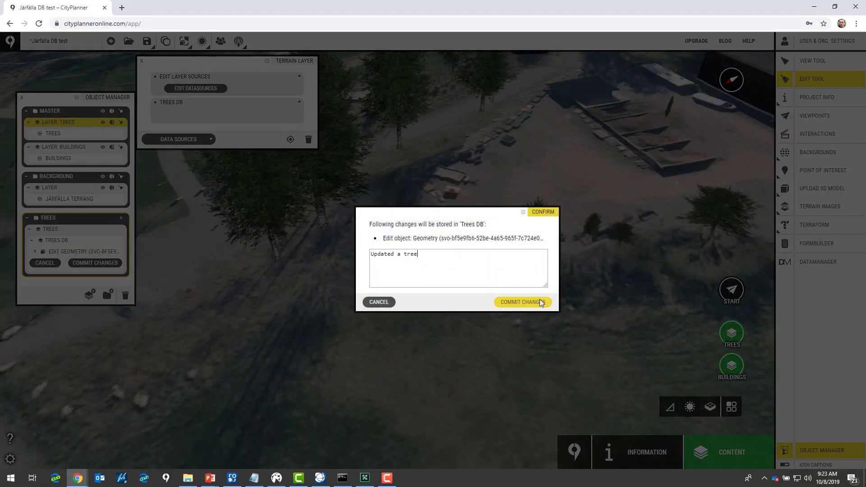
click(542, 302)
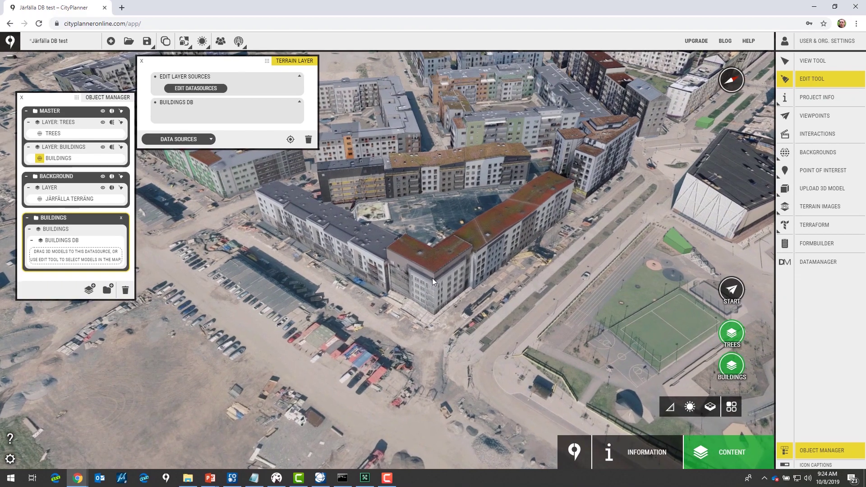
click(432, 278)
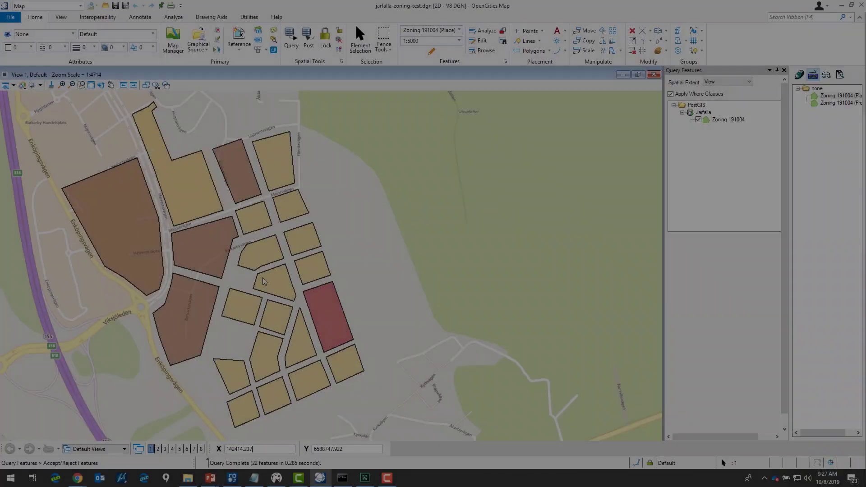
drag(283, 284, 366, 277)
- Pan across the 22 Zoning 191004 parcels queried from PostGIS Jarfalla
right_click(366, 277)
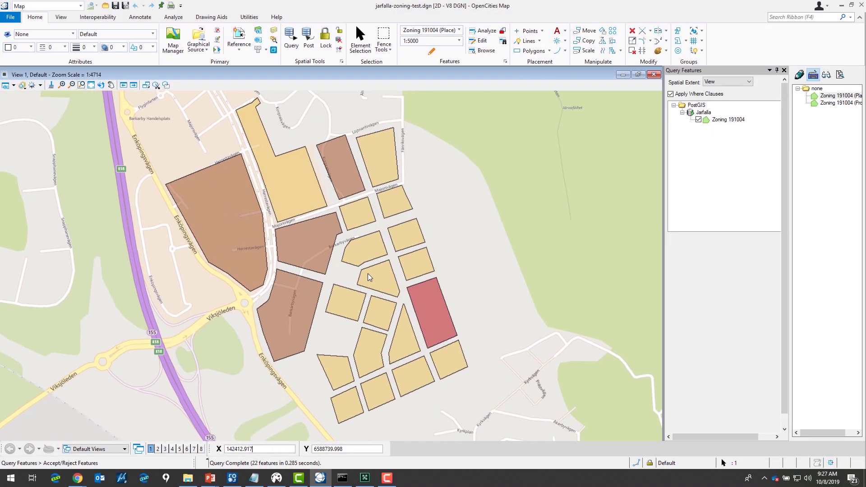
scroll(367, 277, down, 2)
scroll(403, 363, up, 2)
middle_drag(343, 290, 340, 357)
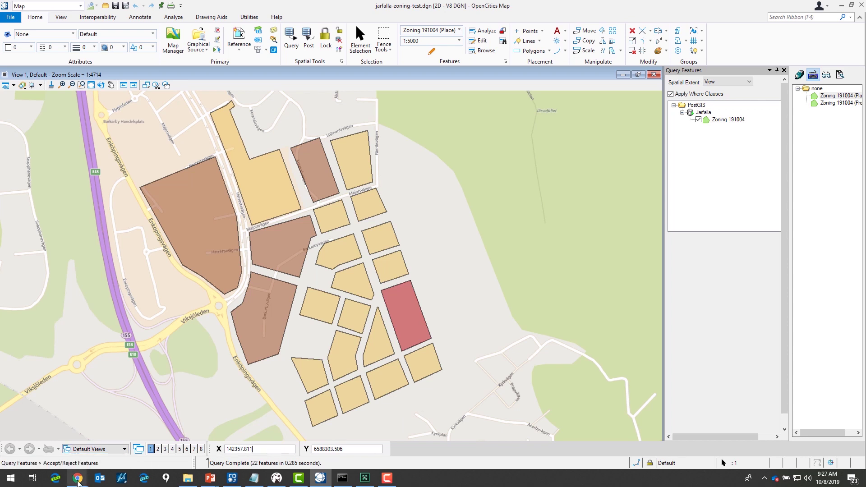
- Add a Zoning layer using the PostGIS Zoning DB dataset and open the Zoning DB layer settings
mouse_move(78, 477)
click(132, 440)
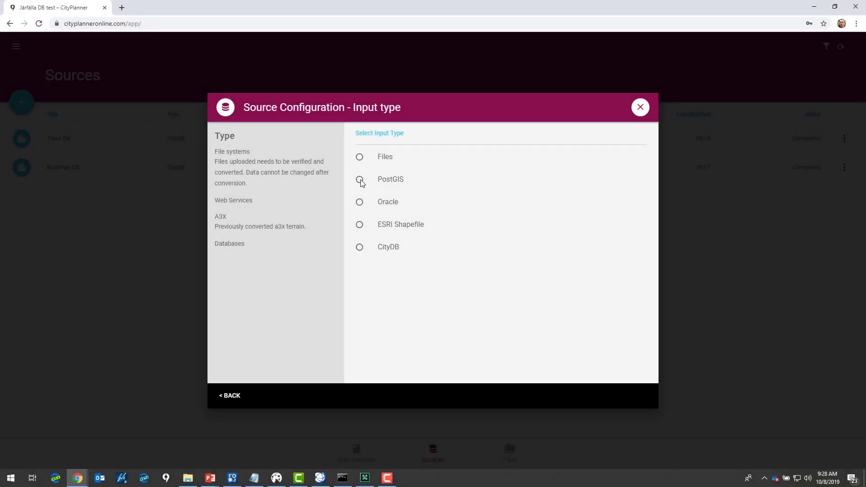
click(360, 180)
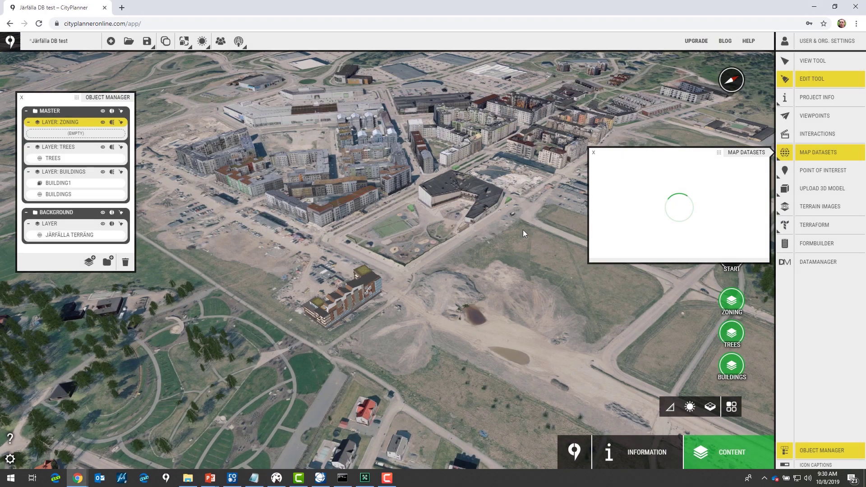
click(636, 212)
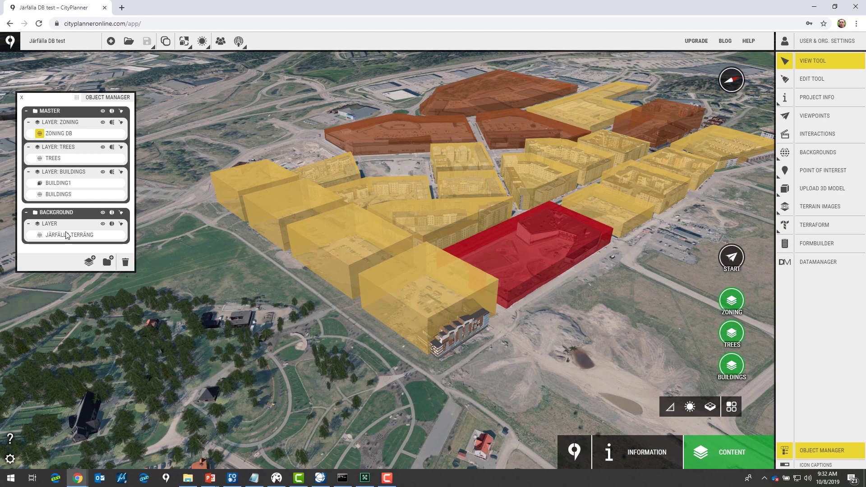
drag(542, 326, 507, 347)
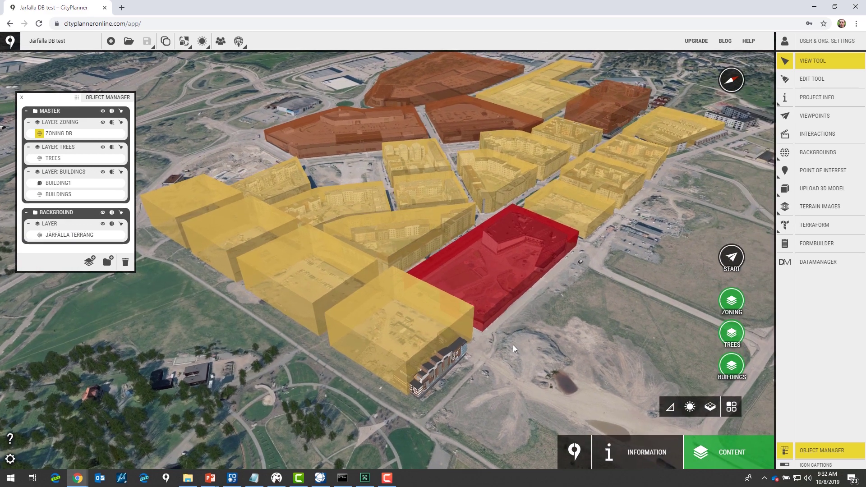
click(40, 137)
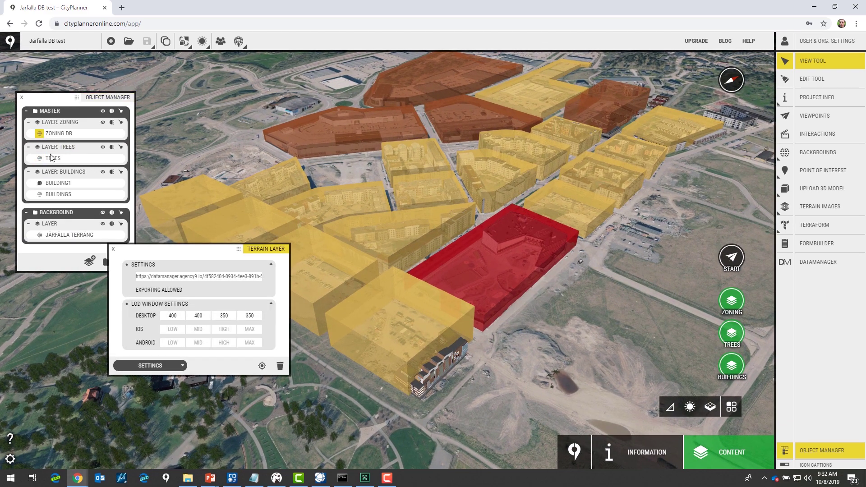
- Set Zoning DB's On Click to a Details Window described 'ID for selected: ${objectid}'
click(167, 367)
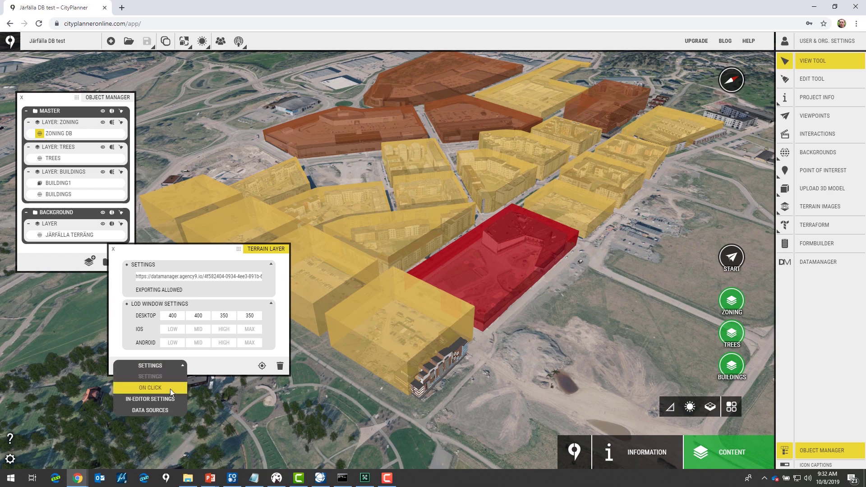
click(169, 389)
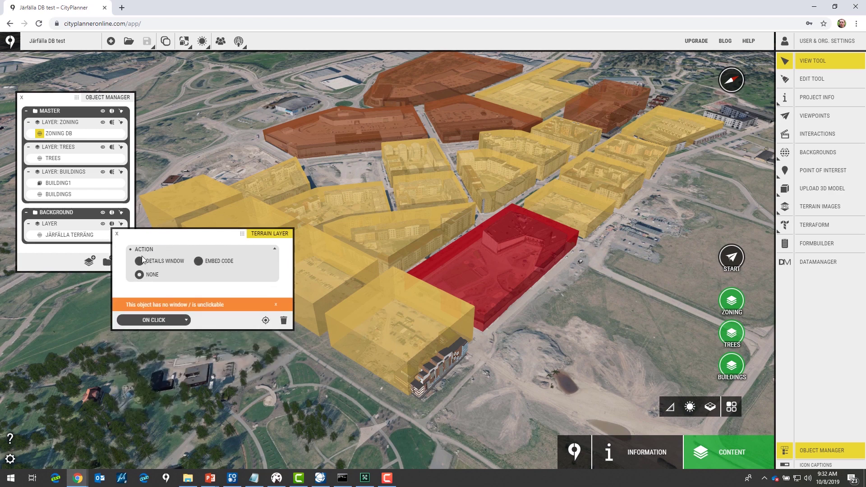
click(139, 262)
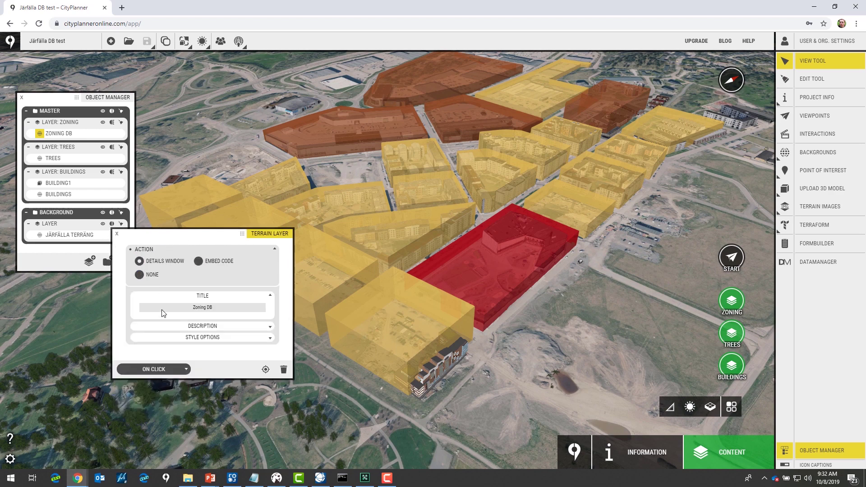
click(203, 326)
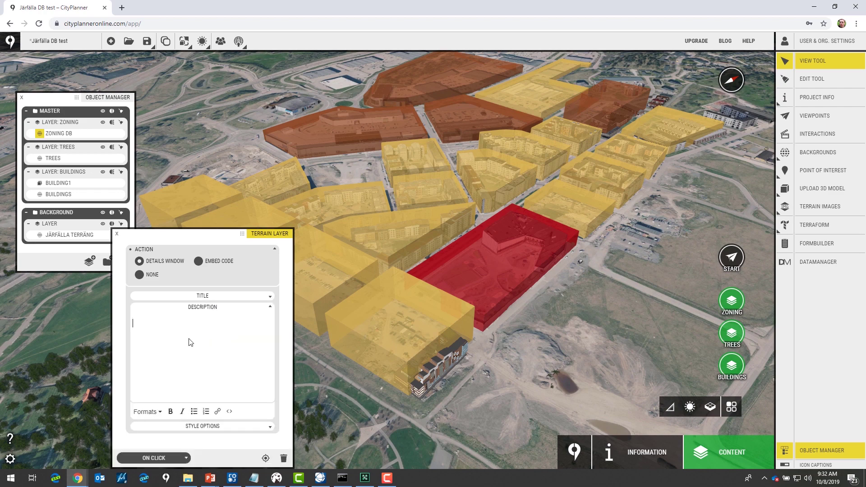
text(ID for selected: ${objectid})
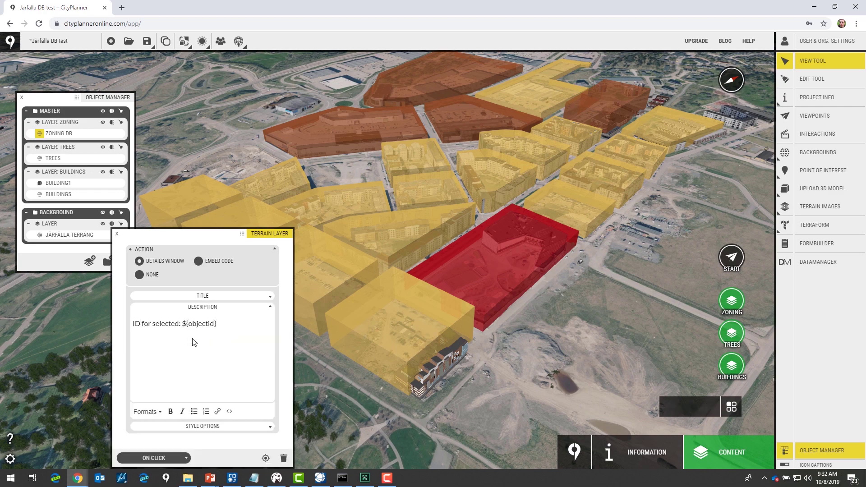